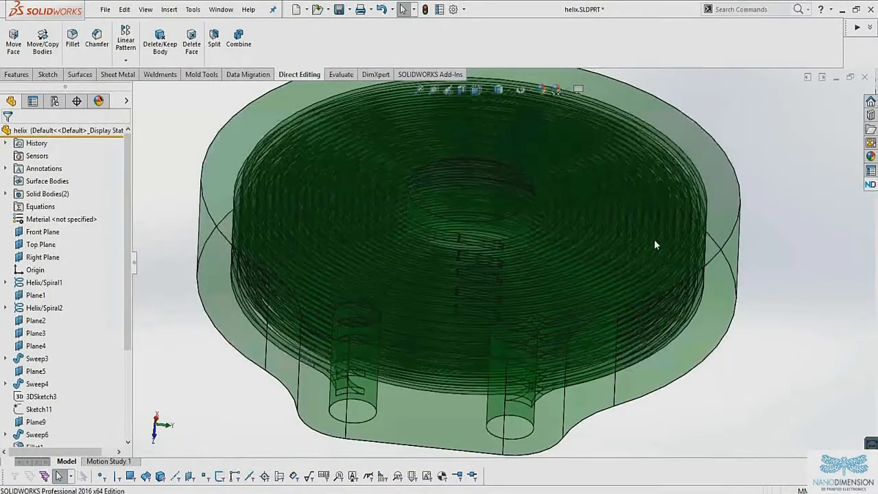
Step: Pin the Nano Dimension pane open and launch the add-in for the helix part
scroll(650, 238, up, 2)
middle_drag(641, 236, 595, 234)
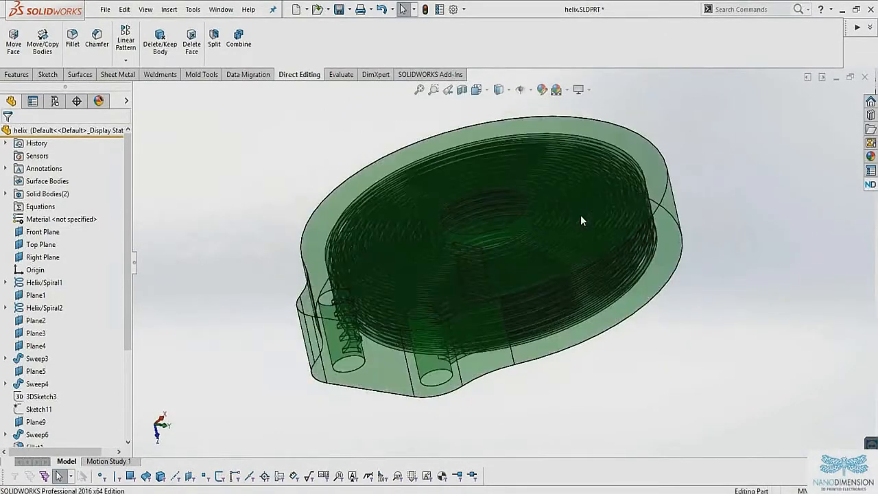
scroll(596, 211, up, 2)
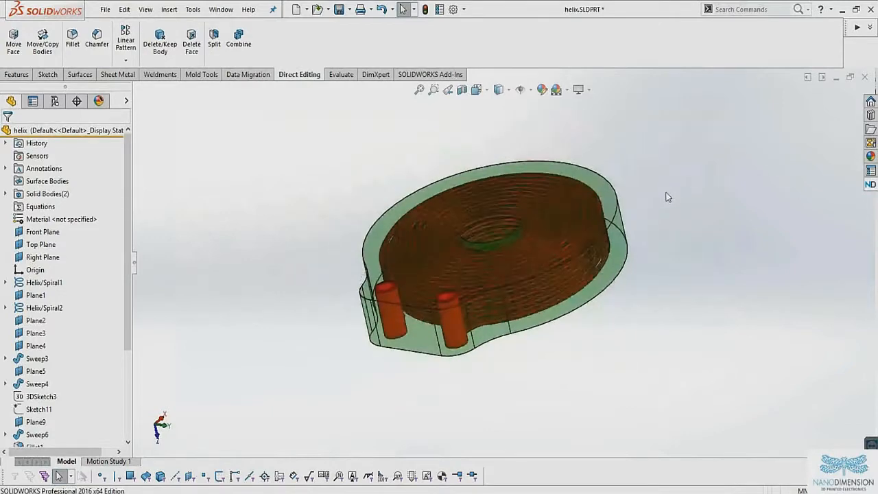
click(870, 185)
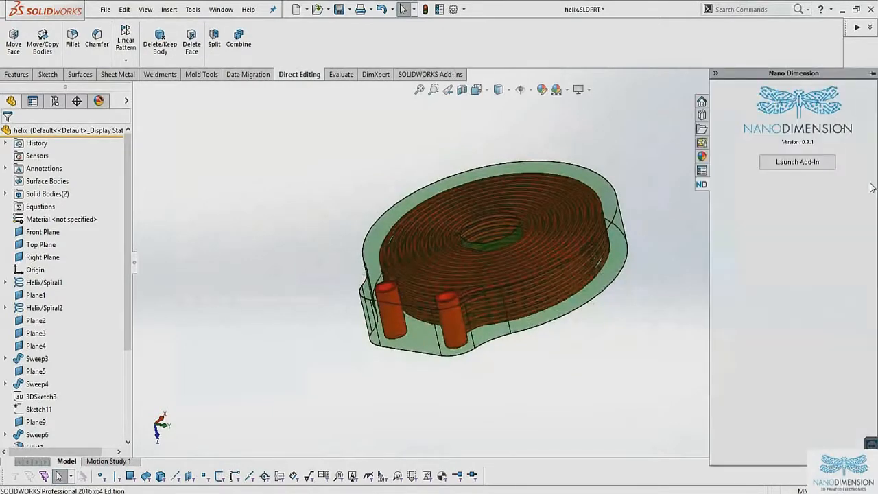
click(873, 74)
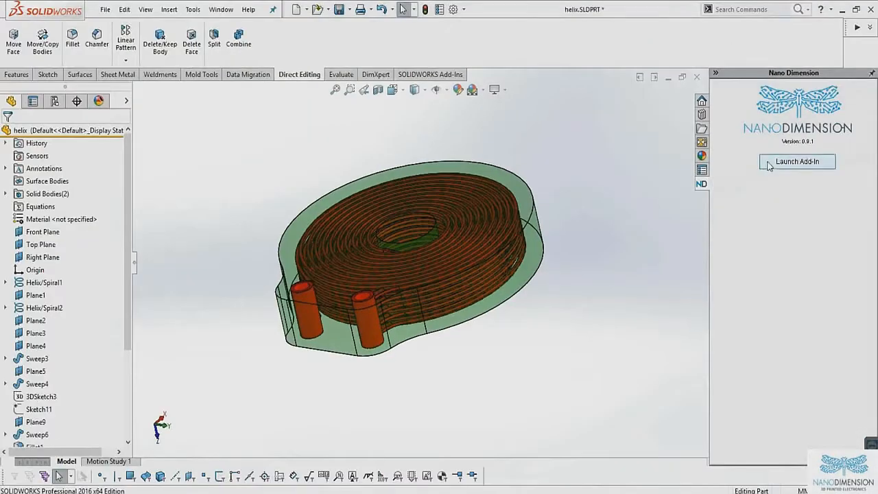
click(796, 162)
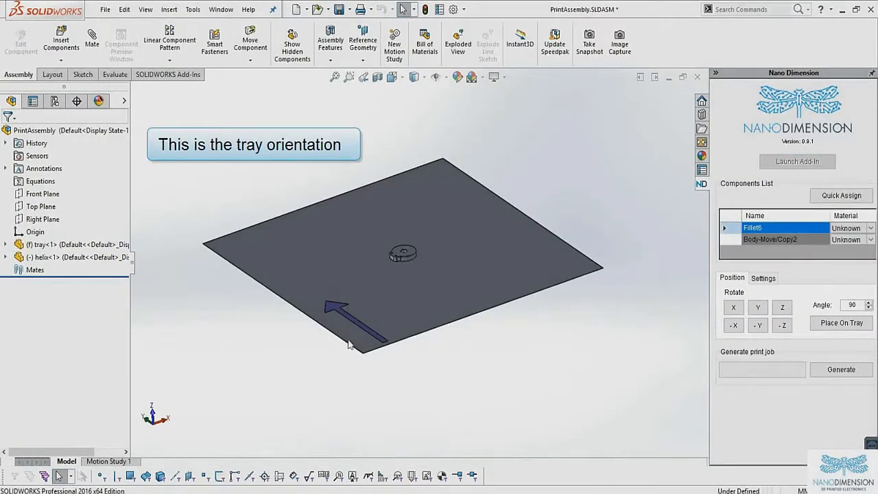
Step: Inspect the tray's orientation arrow and the helix model lying on the tray
click(332, 311)
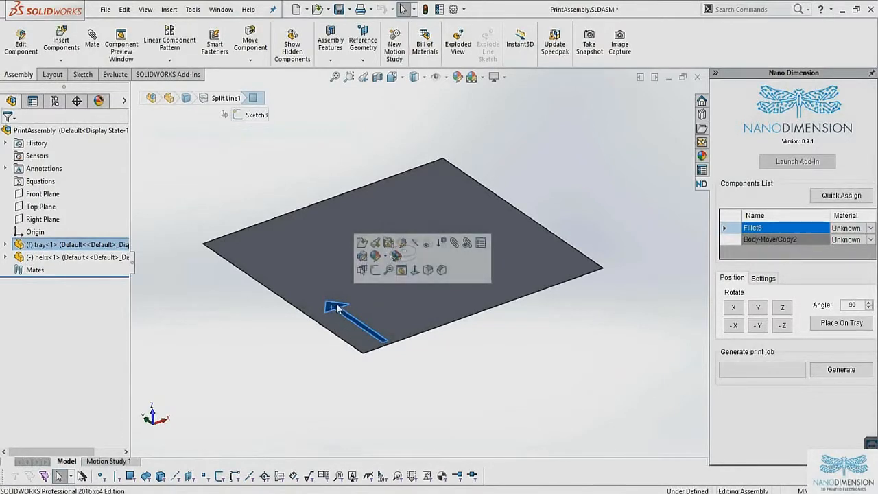
click(452, 338)
scroll(417, 267, down, 8)
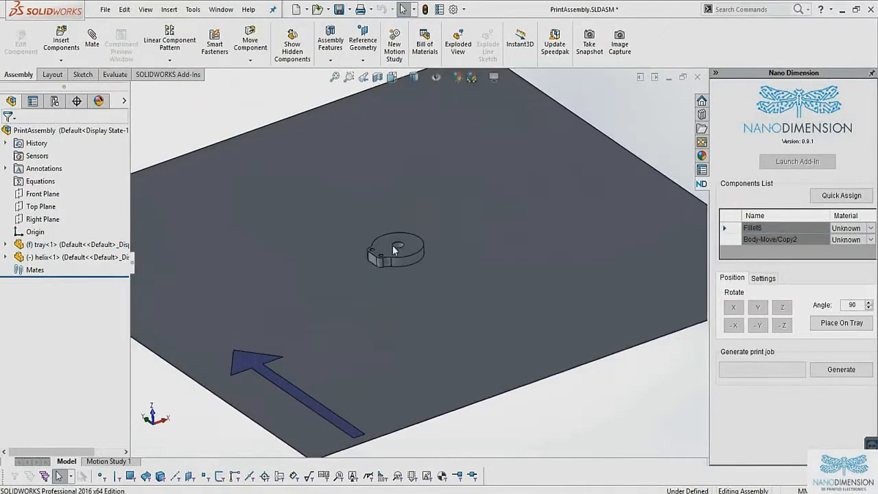
scroll(398, 247, down, 3)
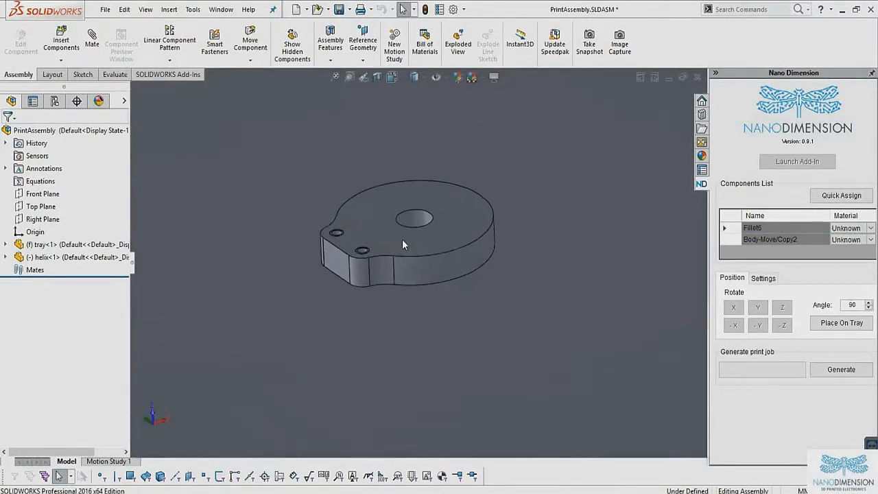
Step: Assign the Insulator material to the Fillet6 body and Conductor to Body-Move/Copy2
click(455, 235)
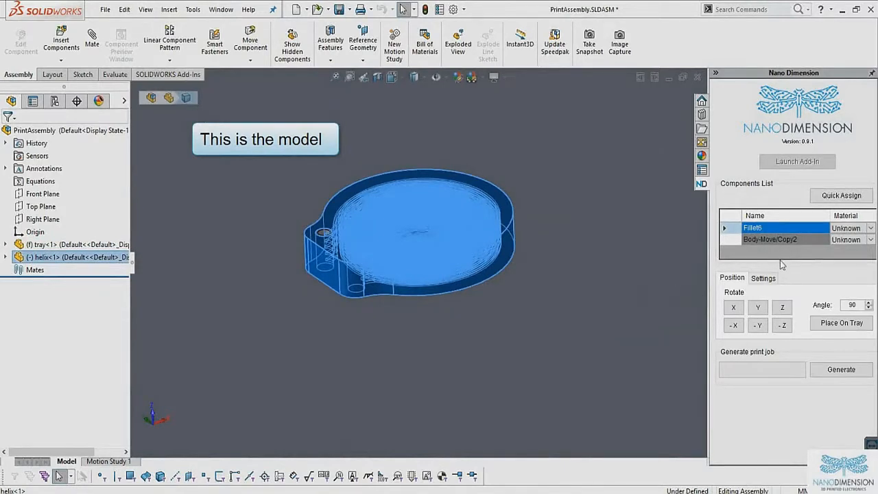
click(861, 230)
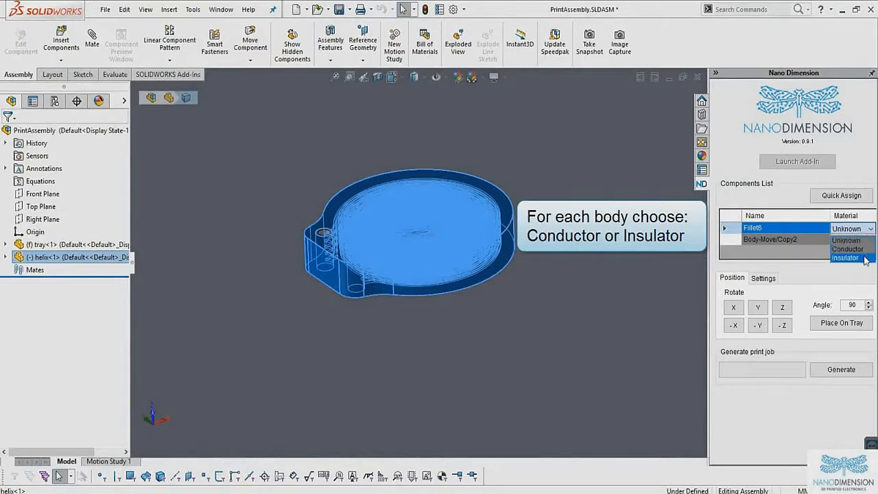
click(864, 259)
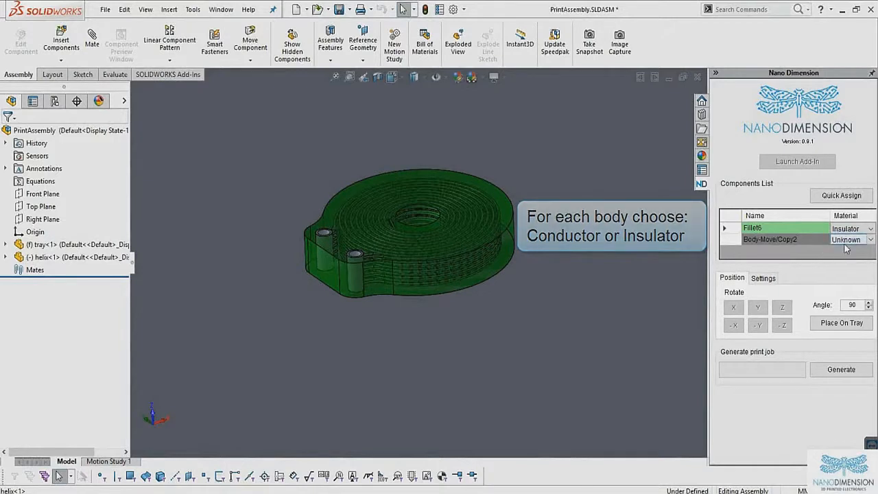
click(848, 241)
click(851, 241)
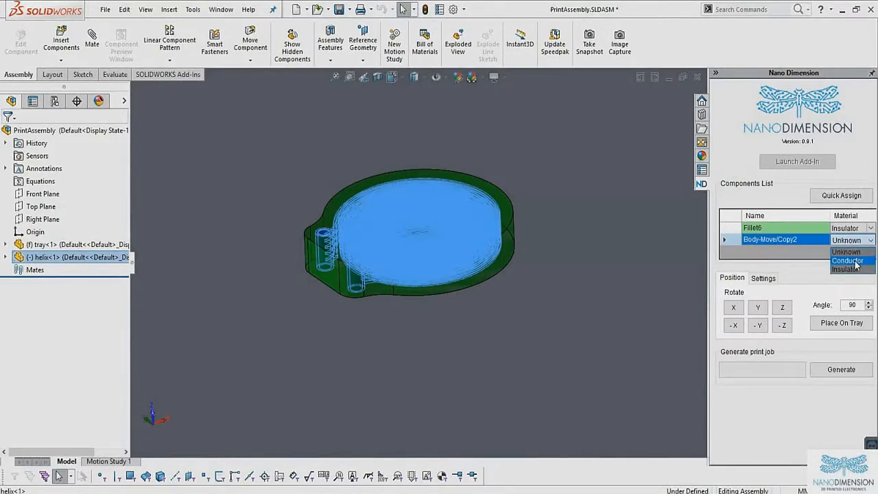
click(847, 260)
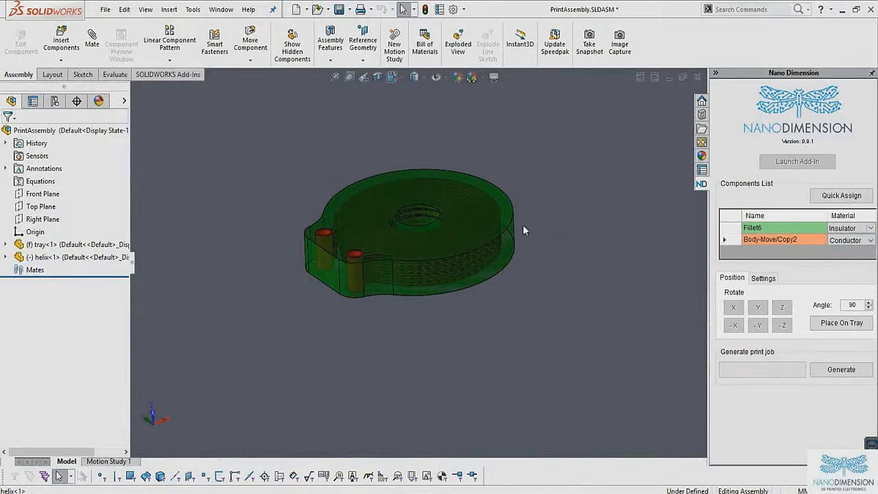
Step: Lift the helix model off the tray and use Place On Tray to seat it again
click(482, 220)
scroll(458, 257, up, 3)
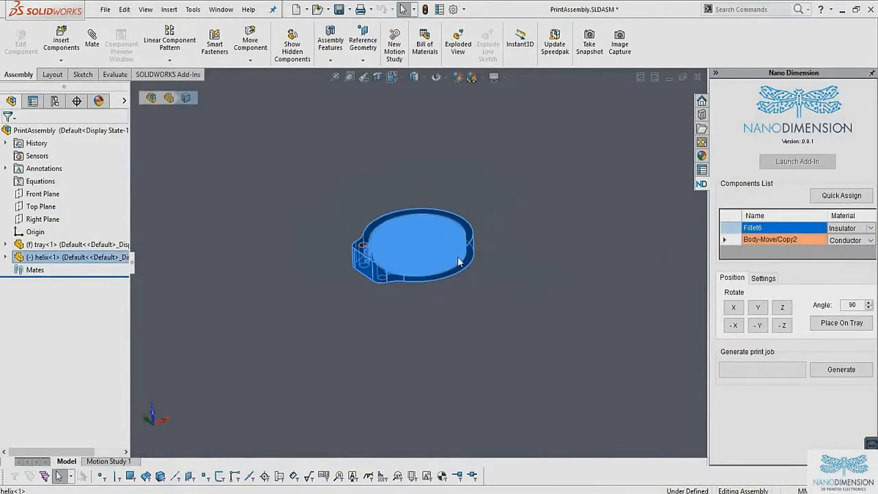
middle_drag(437, 243, 417, 221)
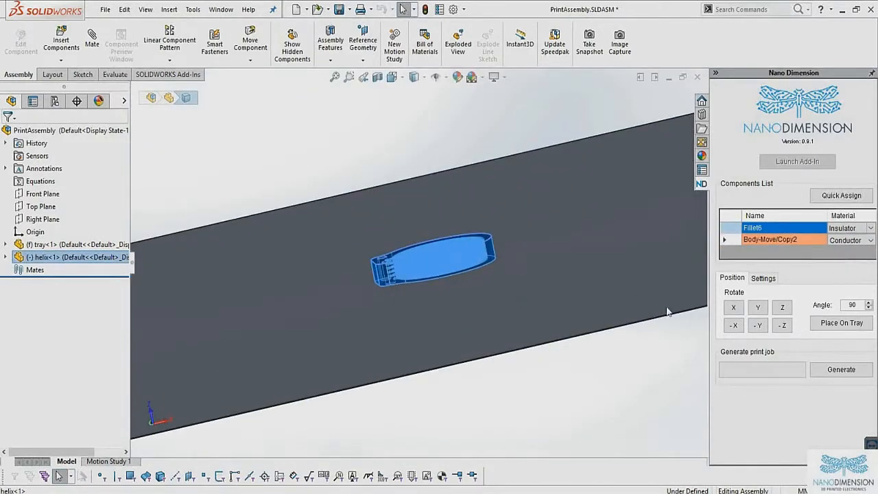
drag(475, 230, 486, 119)
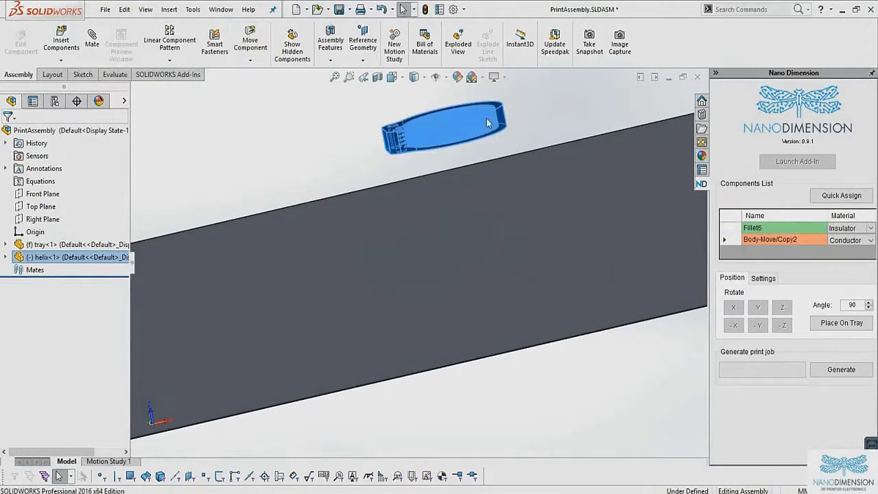
middle_drag(485, 159, 439, 199)
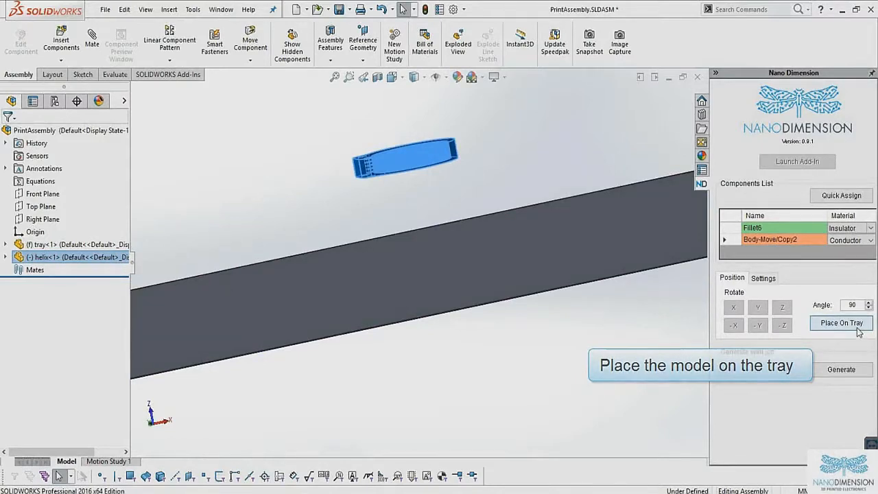
click(856, 328)
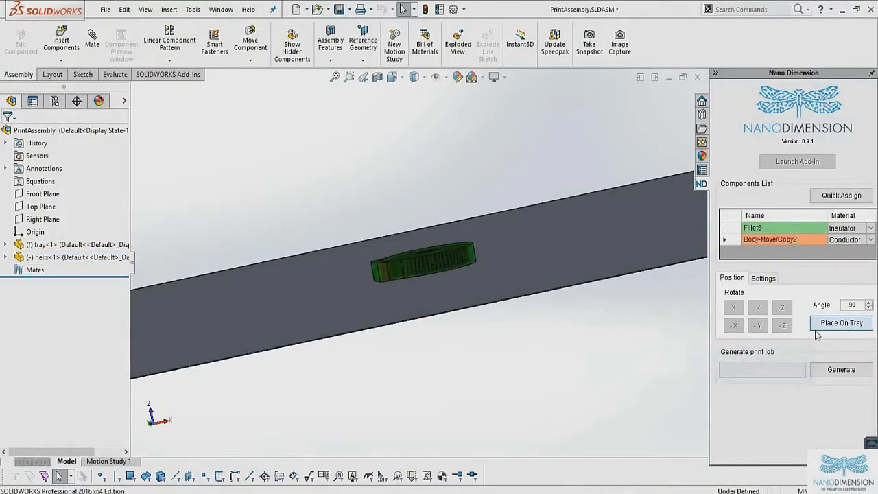
Step: Rotate the helix model about X in 90-degree increments and place it on the tray
middle_drag(522, 287, 374, 252)
scroll(374, 251, down, 3)
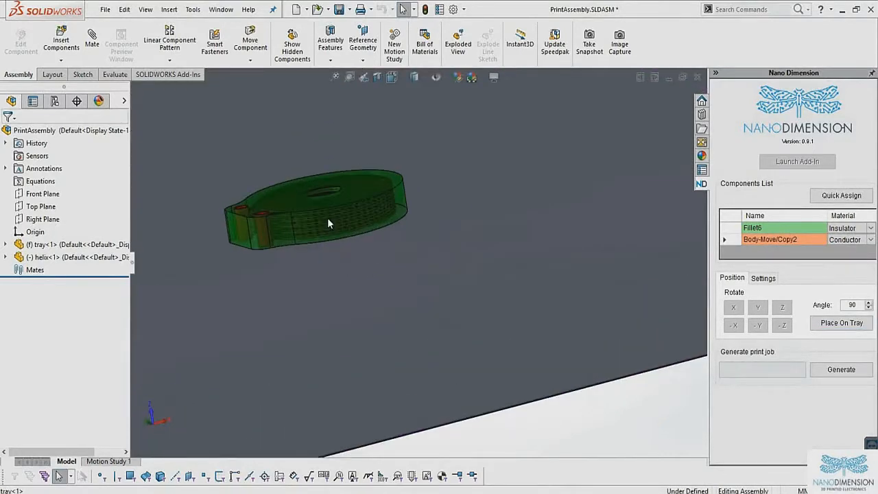
click(327, 217)
click(758, 307)
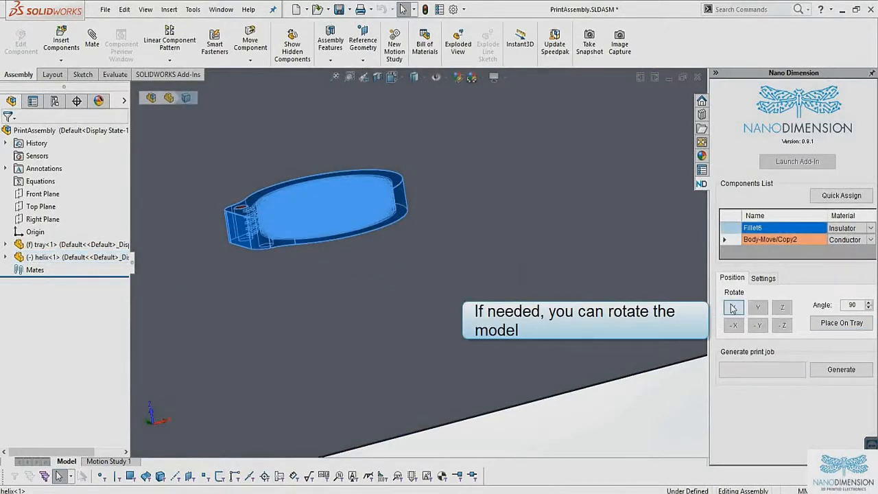
click(355, 183)
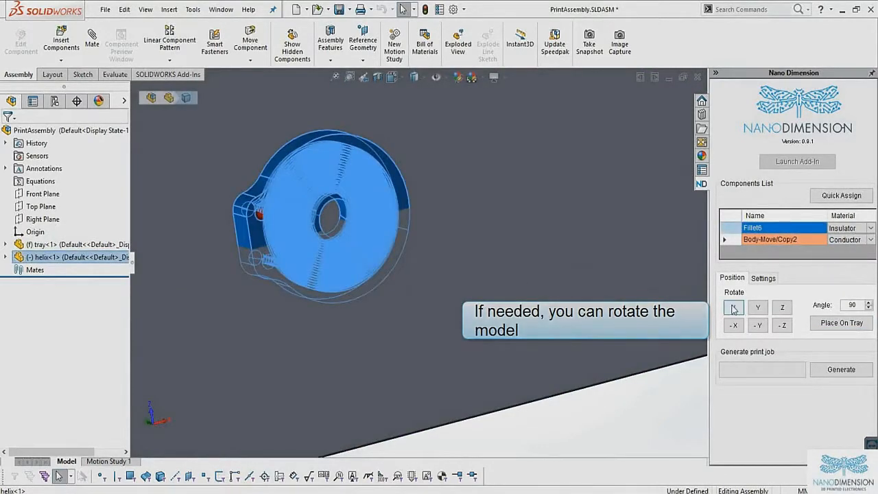
click(733, 307)
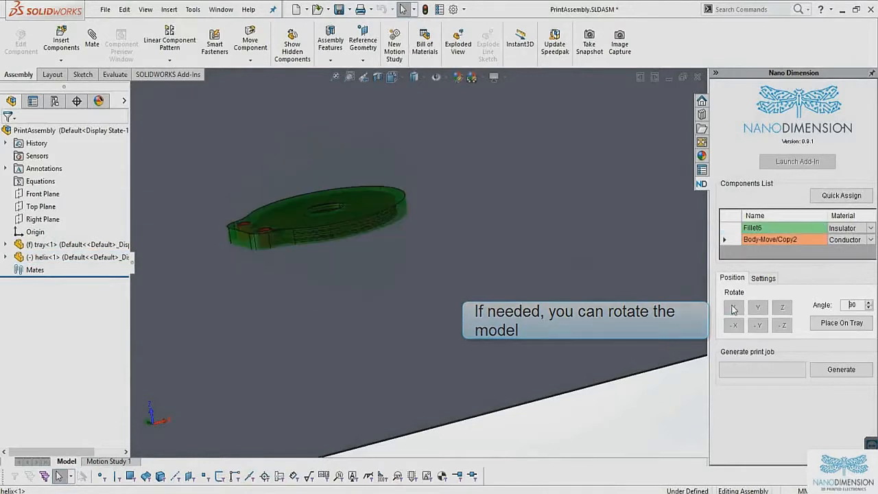
click(820, 327)
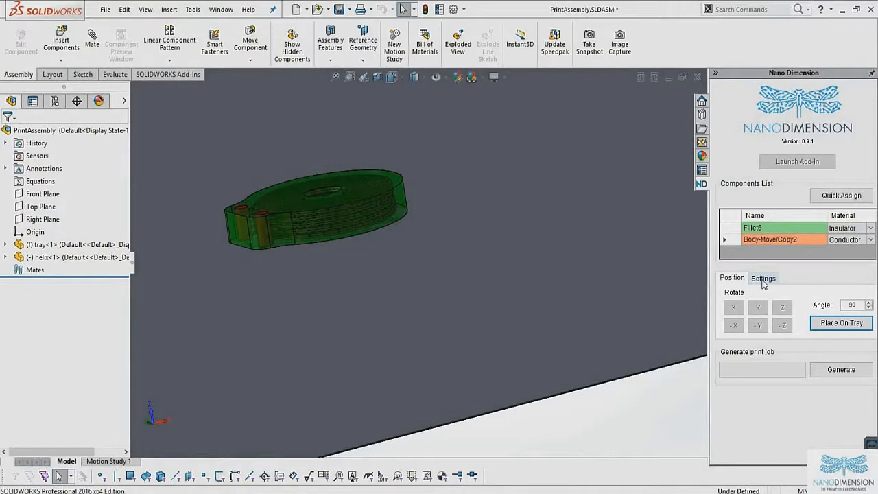
Step: Edit the Insulator and Conductor thickness values in the add-in's print settings
click(762, 279)
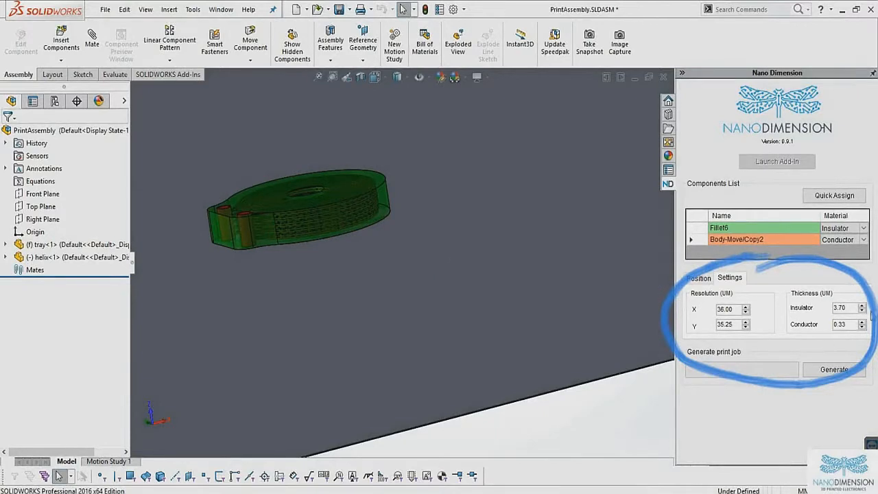
double_click(841, 307)
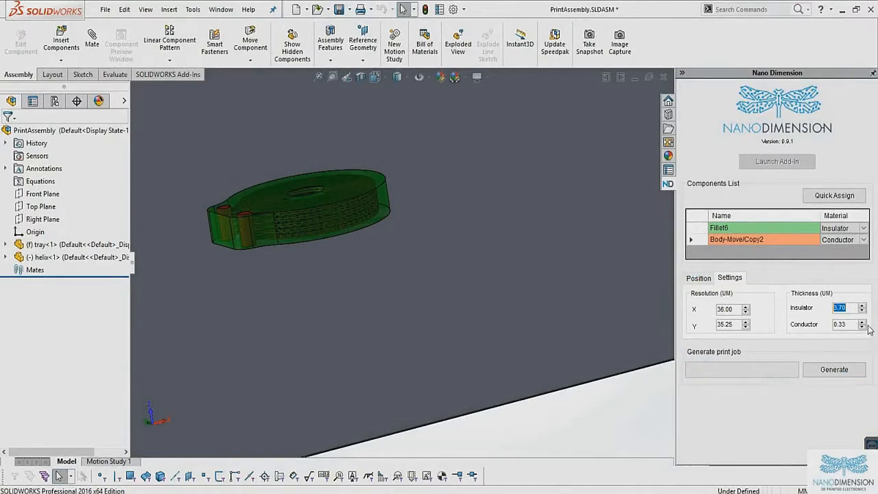
text(3)
key(Tab)
text(0)
click(698, 279)
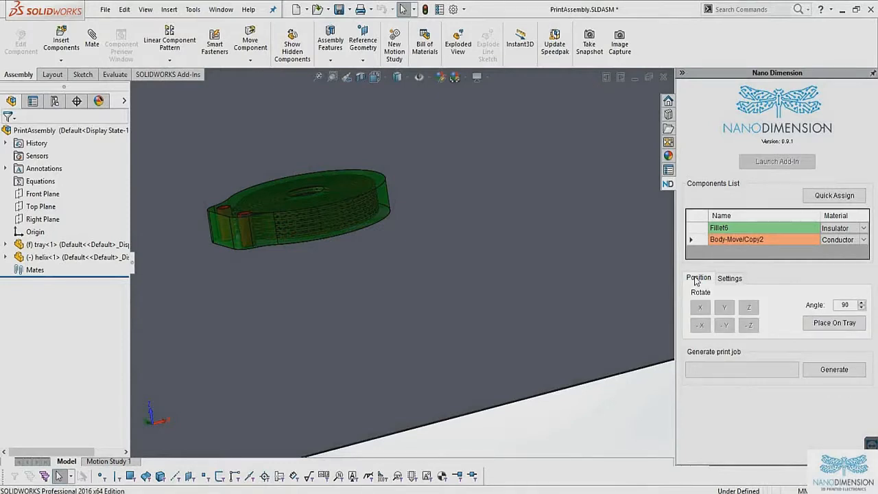
Step: Assign the Conductor material to all components at once with Quick Assign
middle_drag(432, 216, 444, 235)
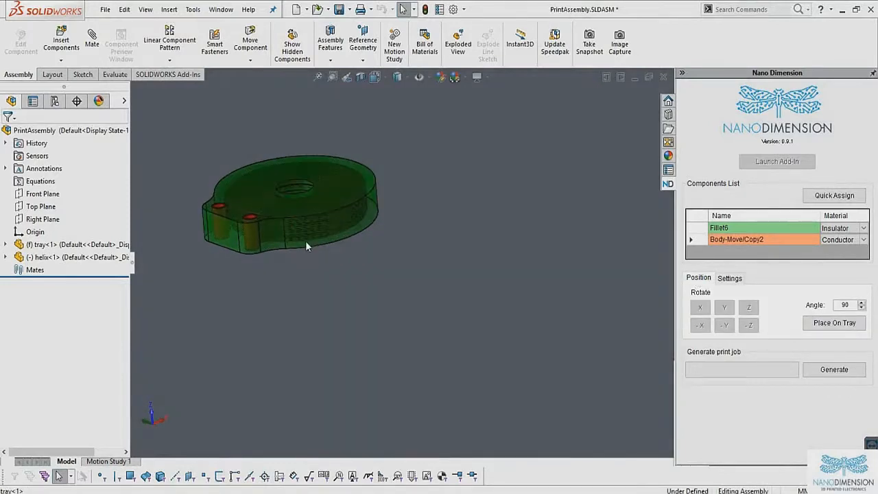
scroll(300, 244, down, 1)
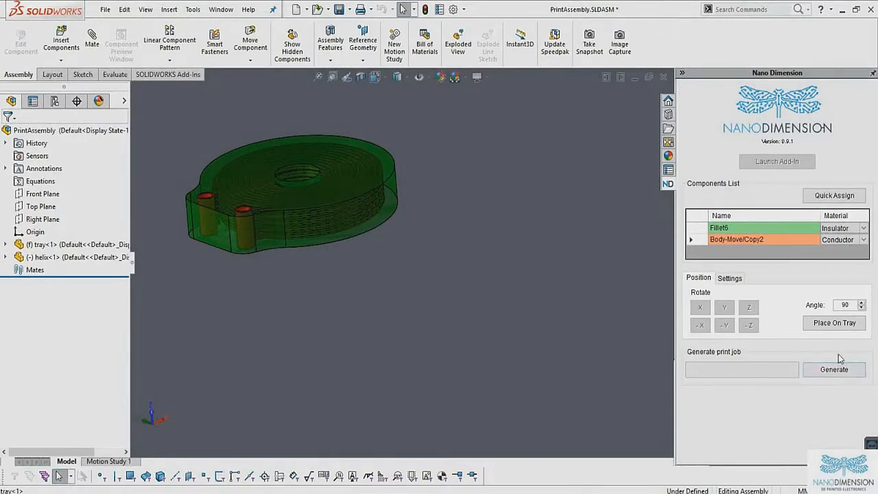
click(835, 198)
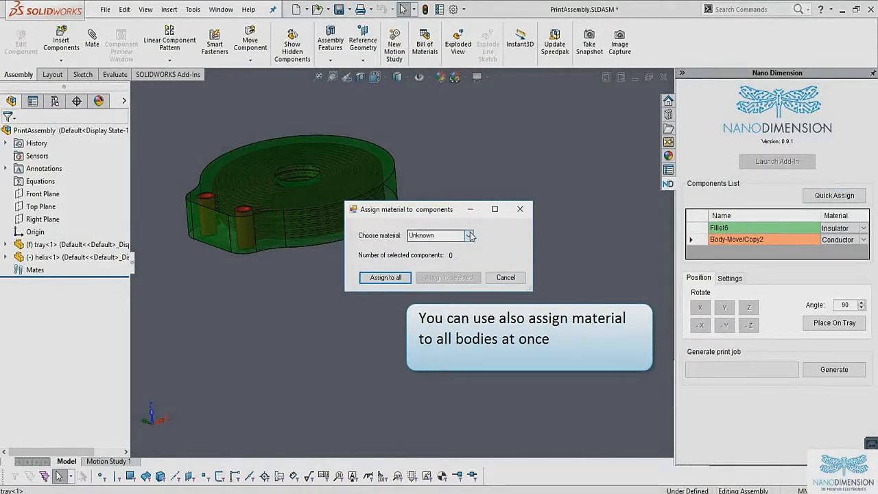
click(469, 235)
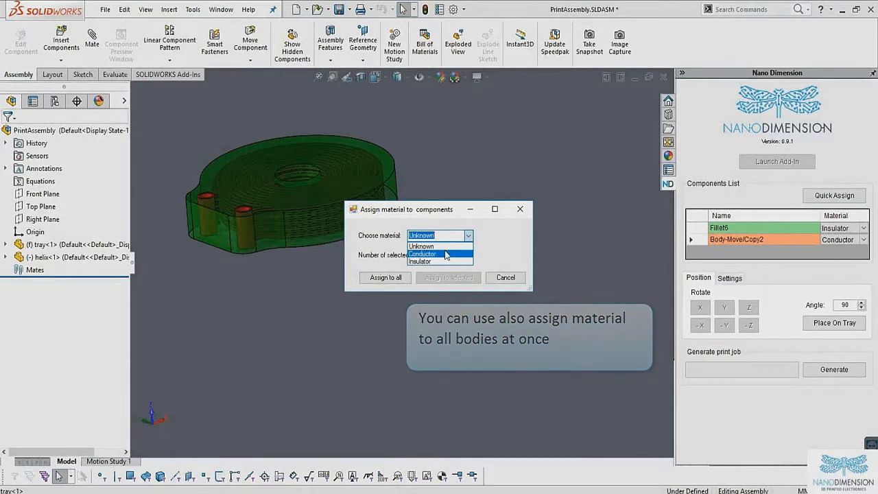
click(447, 254)
click(398, 277)
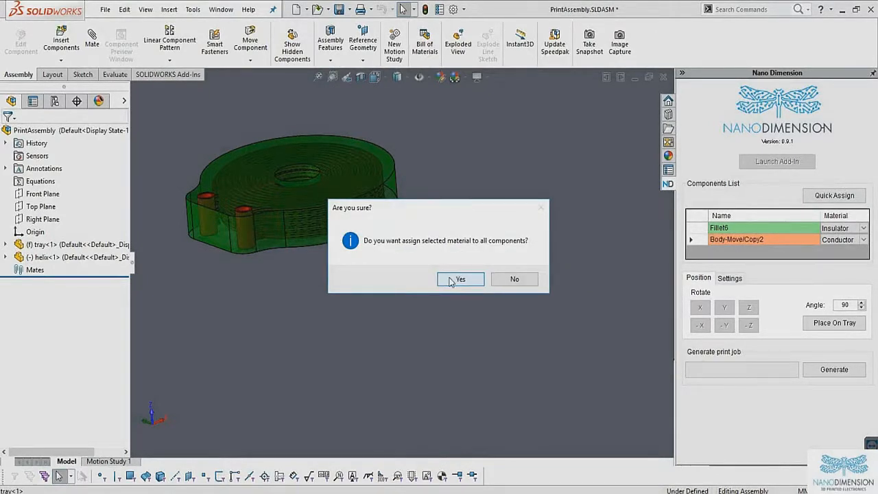
click(453, 279)
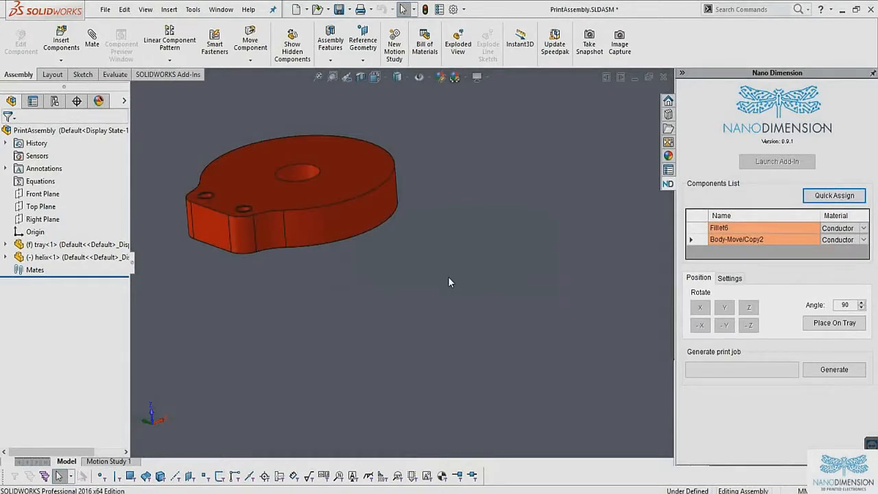
Step: Set the material of the Fillet6 body to Insulator
click(339, 220)
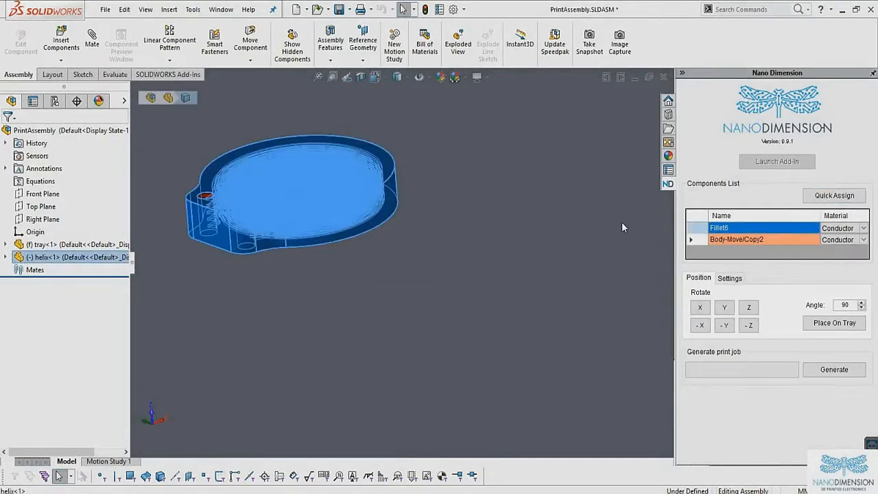
click(850, 228)
click(851, 227)
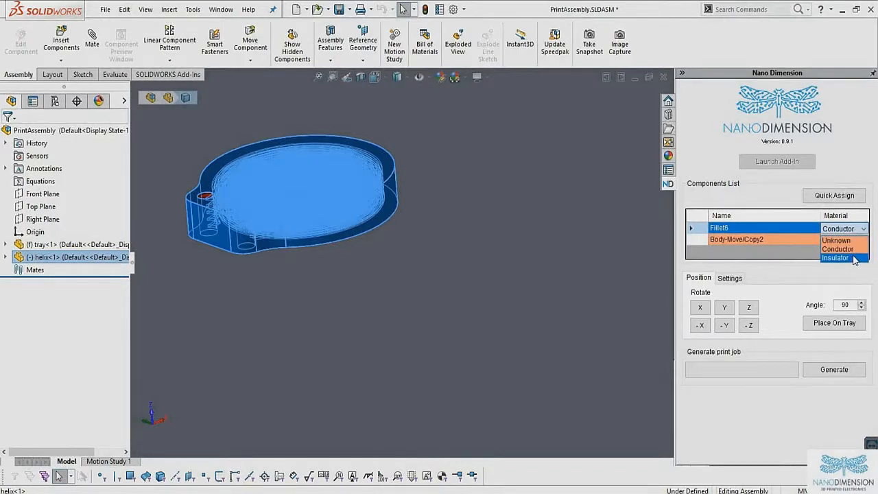
click(855, 258)
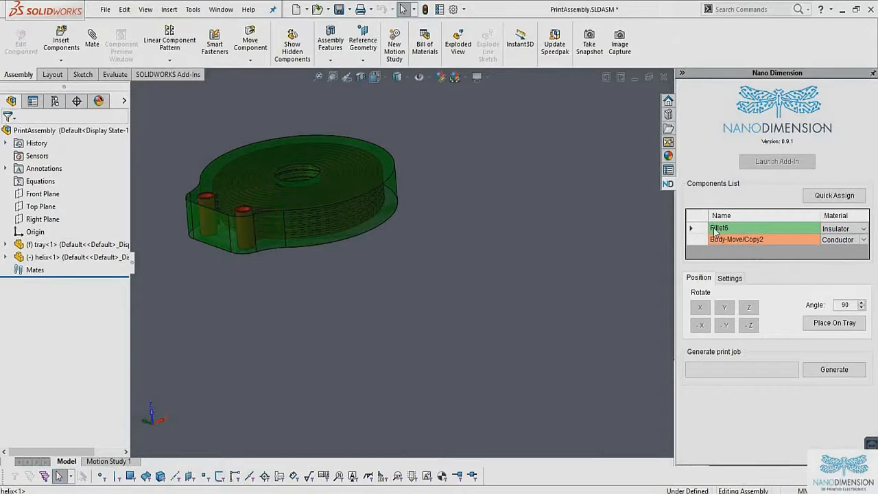
Step: Face the tray squarely and move the helix model to the desired location near the tray's center
click(831, 370)
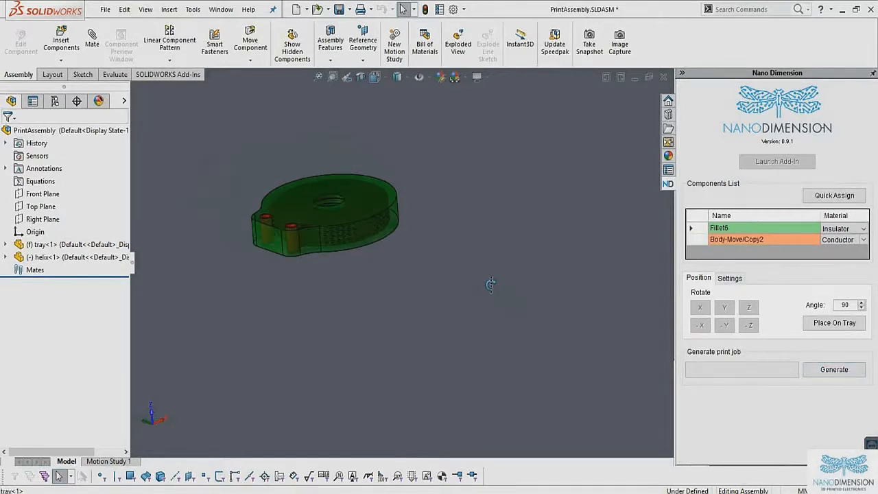
scroll(435, 264, down, 10)
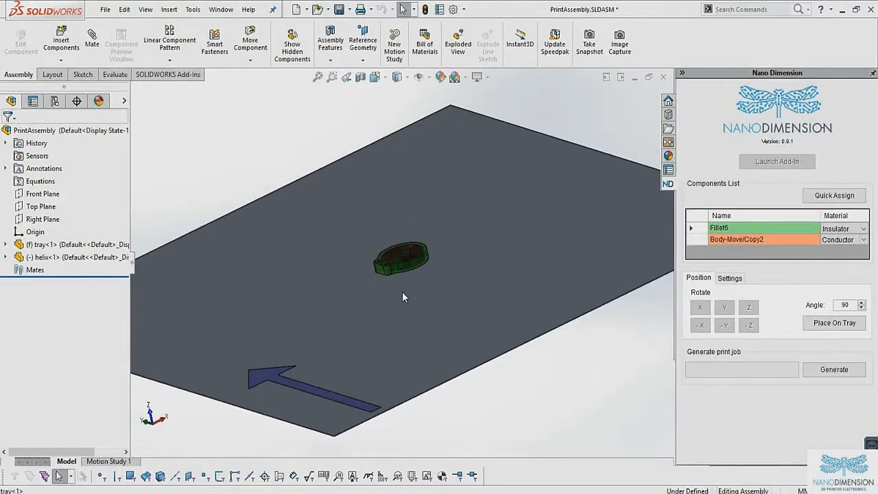
click(548, 275)
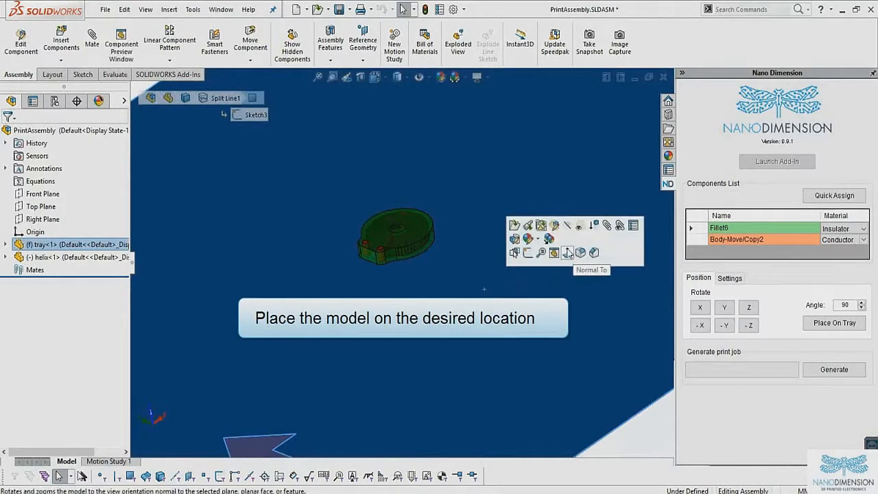
click(562, 251)
mouse_move(415, 264)
mouse_down()
mouse_move(384, 358)
mouse_move(395, 351)
mouse_move(408, 256)
mouse_up()
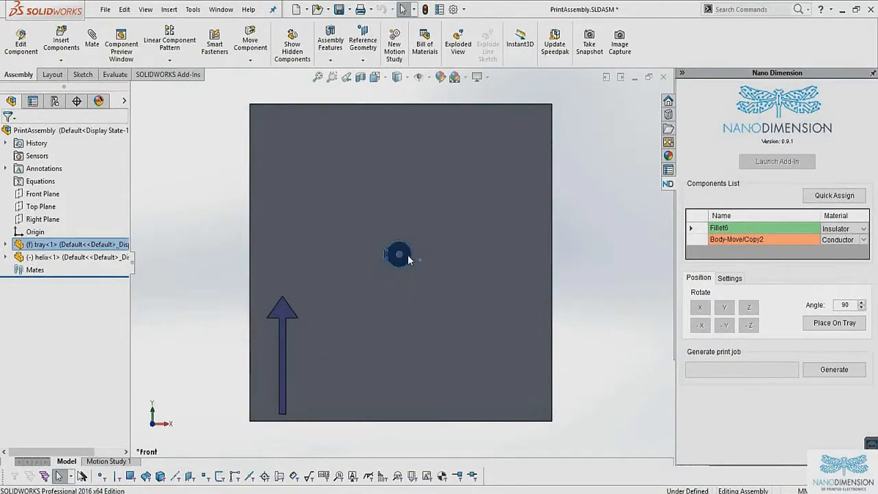
middle_drag(560, 285, 555, 185)
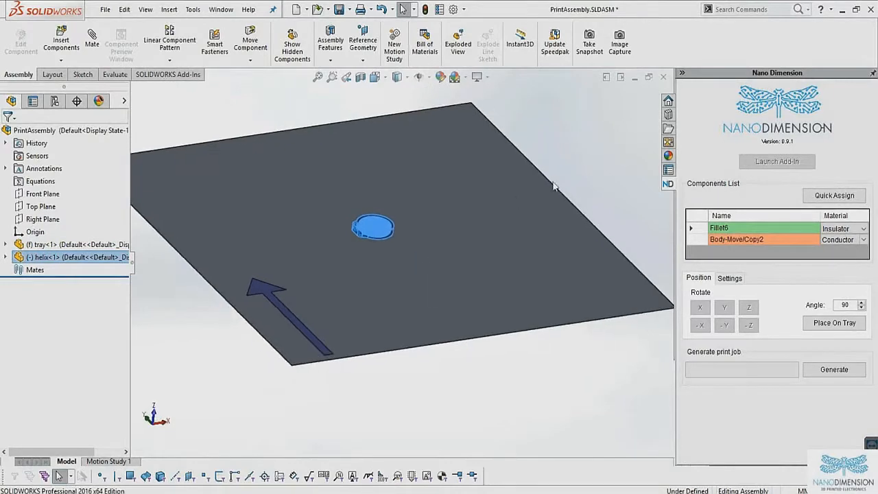
click(569, 185)
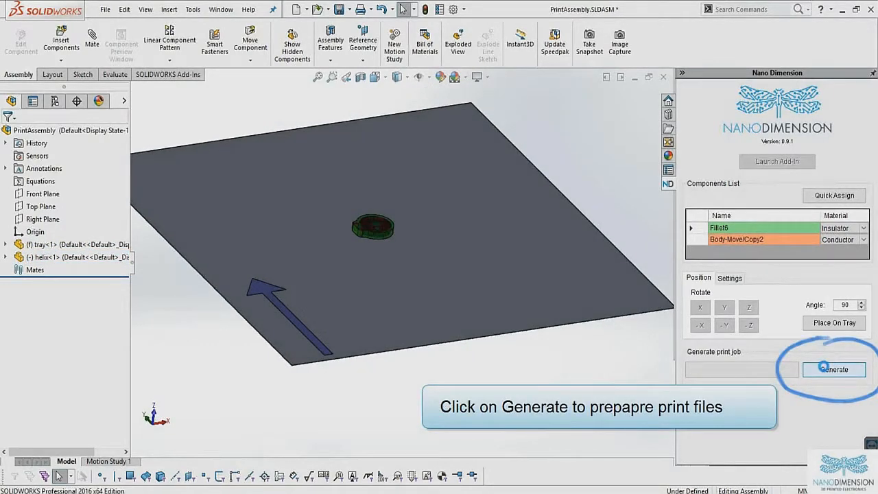
Step: Generate the print job for the helix model and open the folder with the slicing results
click(825, 370)
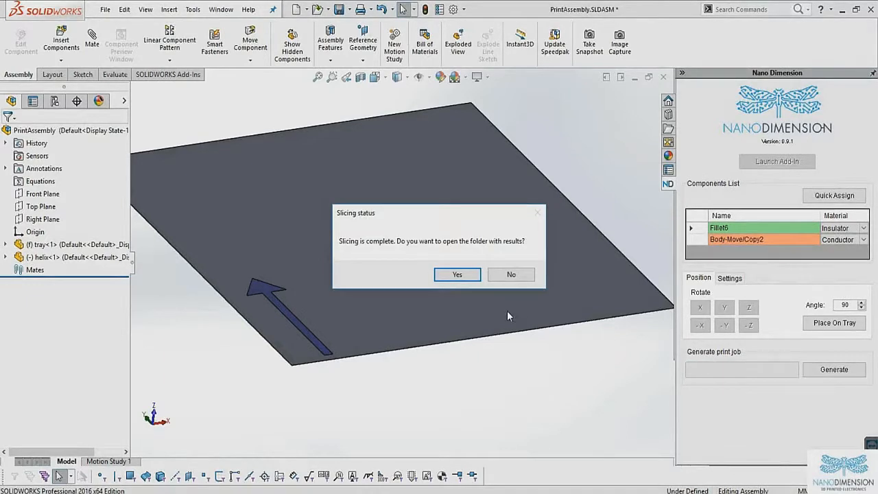
click(457, 275)
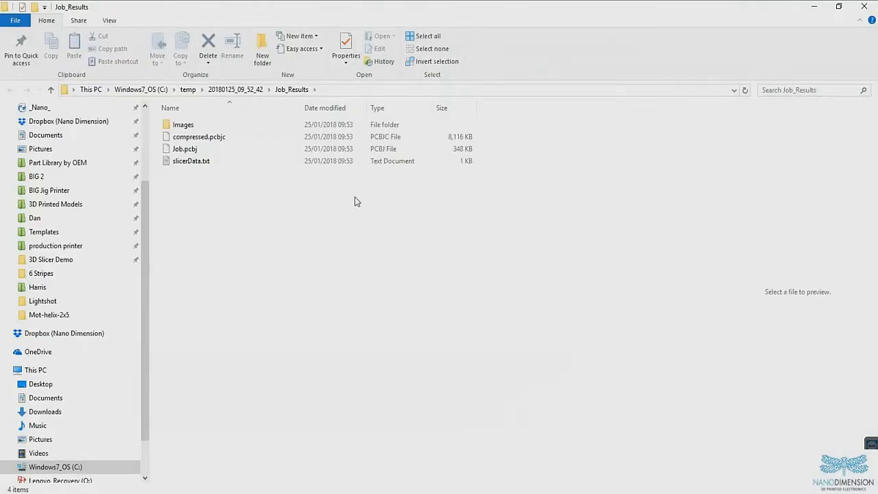
Step: Inspect the parent folder 20180125_09_52_42 and its Job_Results folder, and select compressed.pcbjc inside Job_Results
click(253, 94)
right_click(217, 126)
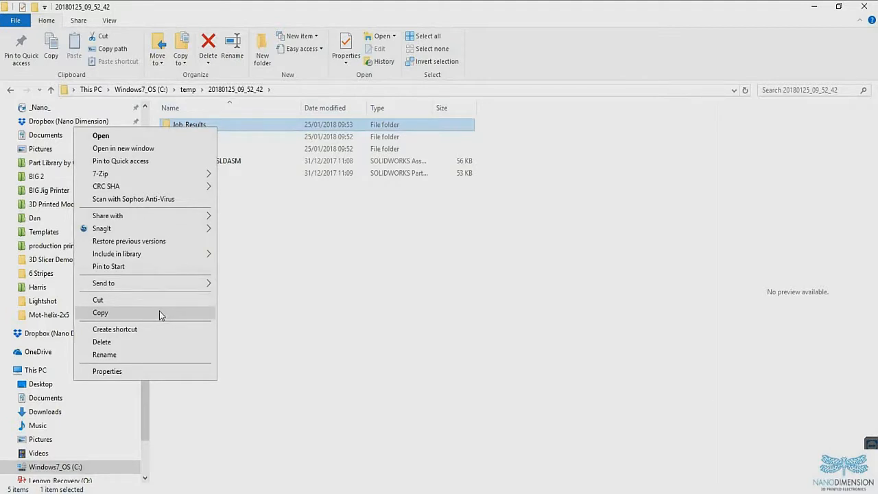
click(254, 272)
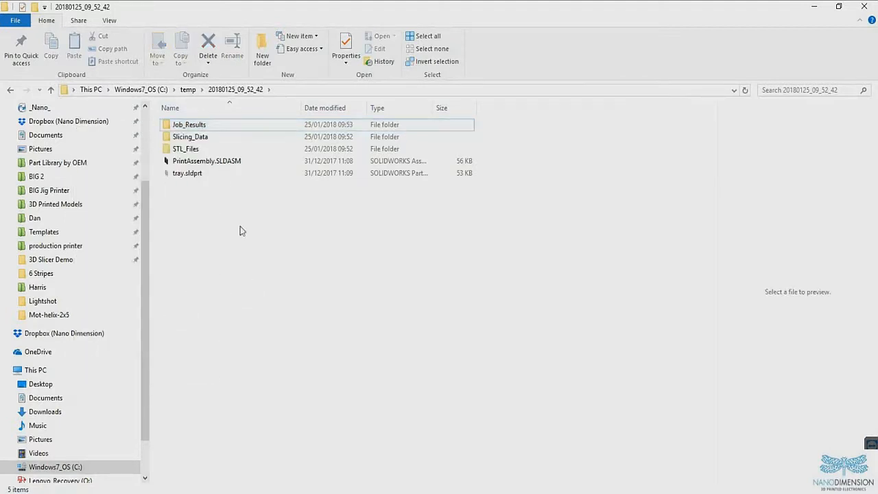
double_click(199, 127)
click(213, 140)
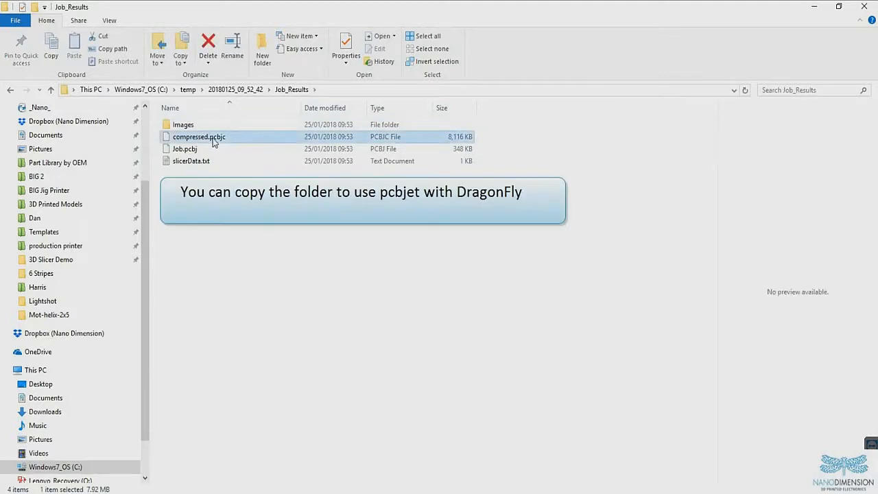